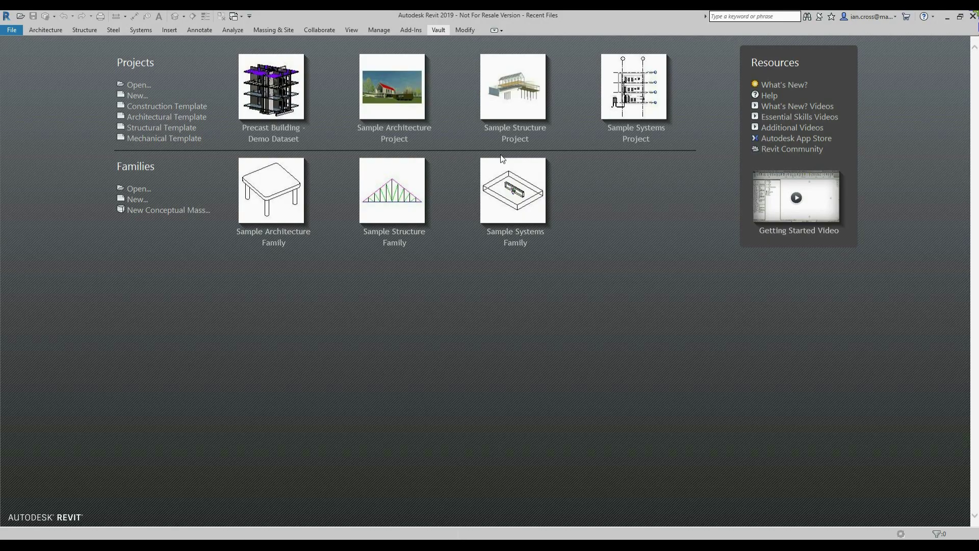
# Step: Open Precast Building - Demo Dataset.rvt from the vault into Revit and show its 3D view
pyautogui.click(438, 31)
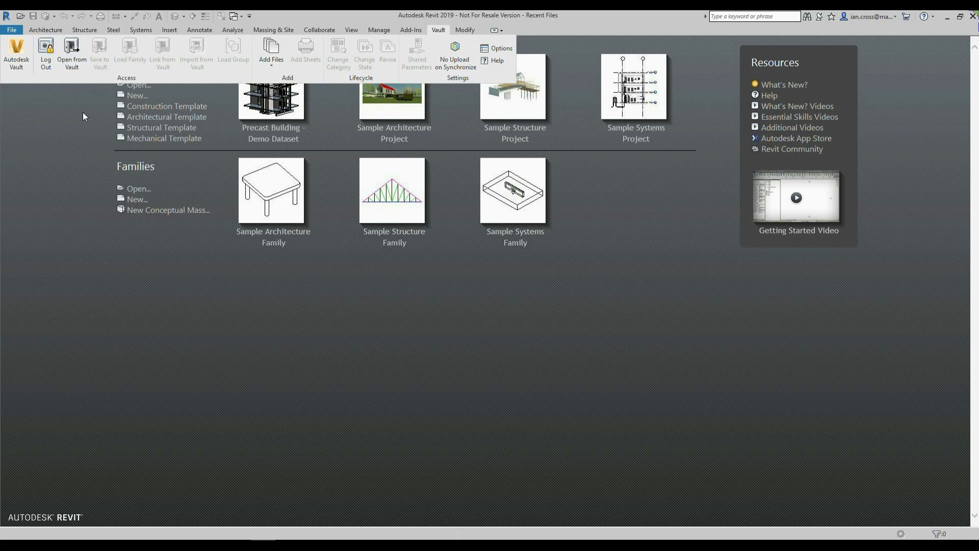
pyautogui.click(71, 65)
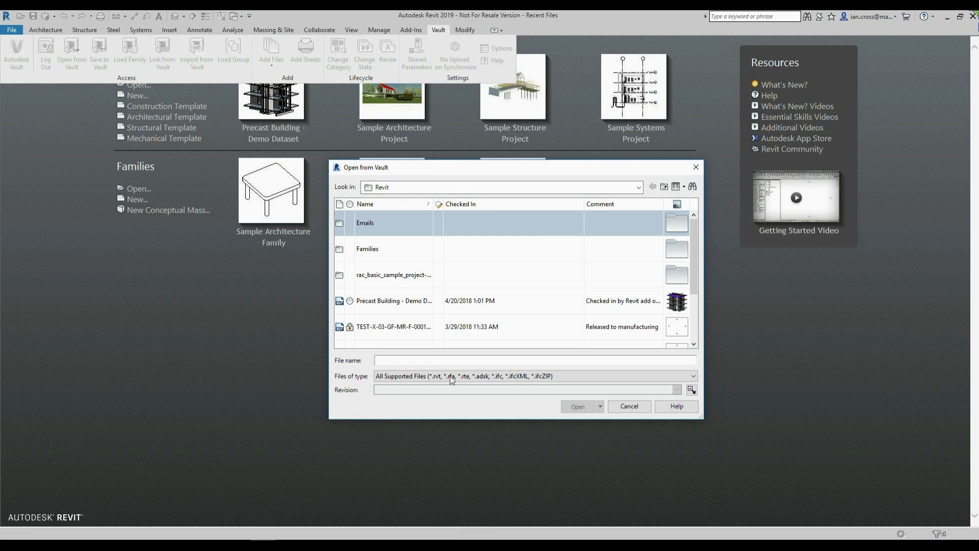
pyautogui.click(396, 310)
pyautogui.click(583, 411)
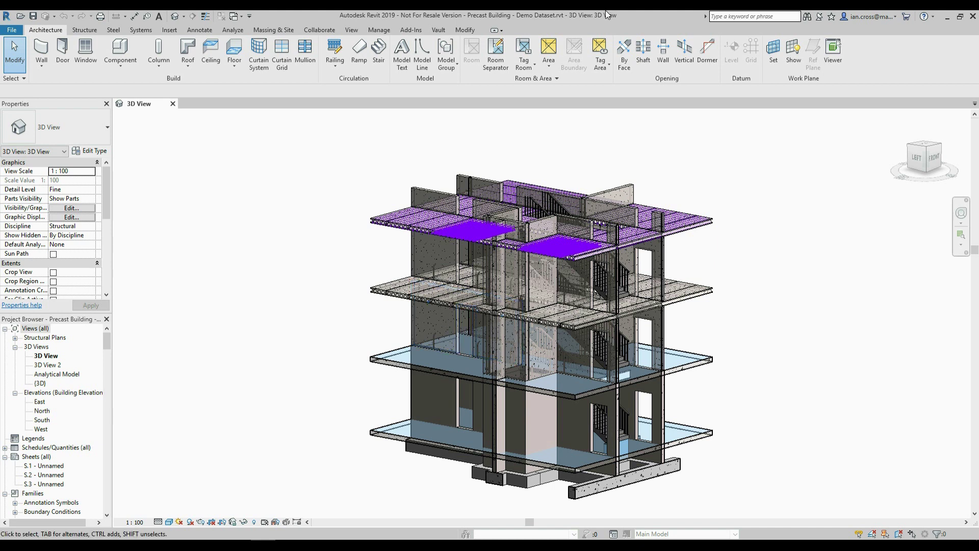
pyautogui.click(439, 30)
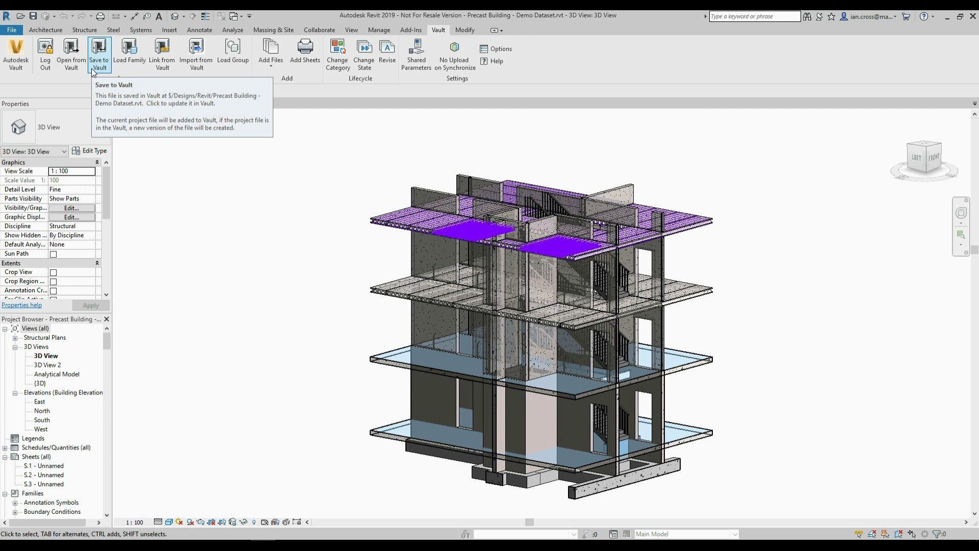
# Step: Browse vault families filtered to Doors > Function > Interior, then cancel without loading any family
pyautogui.click(131, 61)
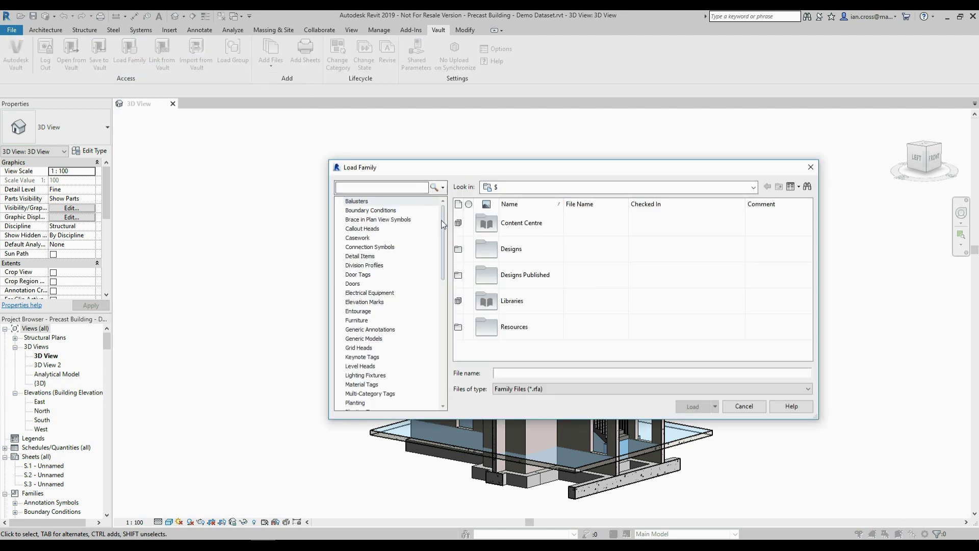
pyautogui.moveTo(441, 219)
pyautogui.mouseDown()
pyautogui.moveTo(437, 348)
pyautogui.moveTo(440, 228)
pyautogui.mouseUp()
pyautogui.click(351, 284)
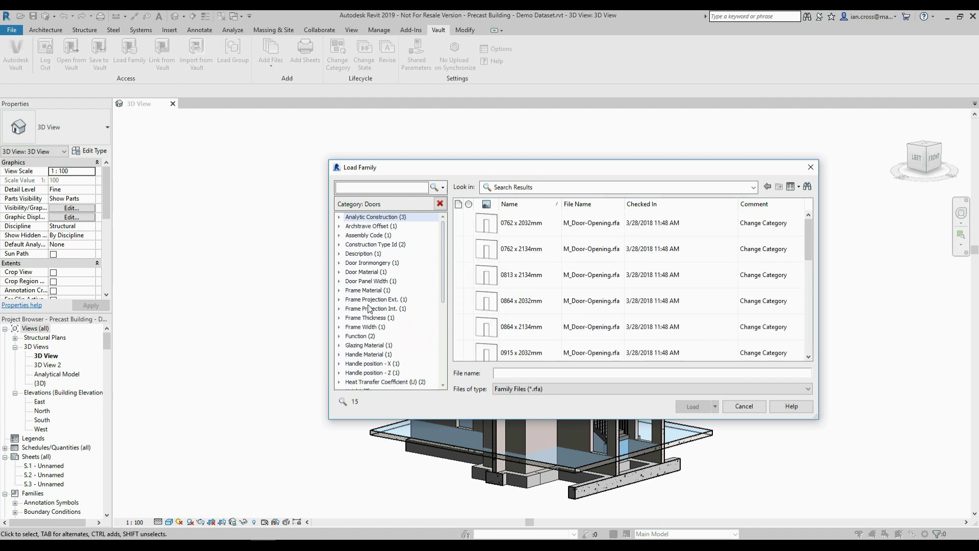
pyautogui.moveTo(445, 237); pyautogui.dragTo(442, 272)
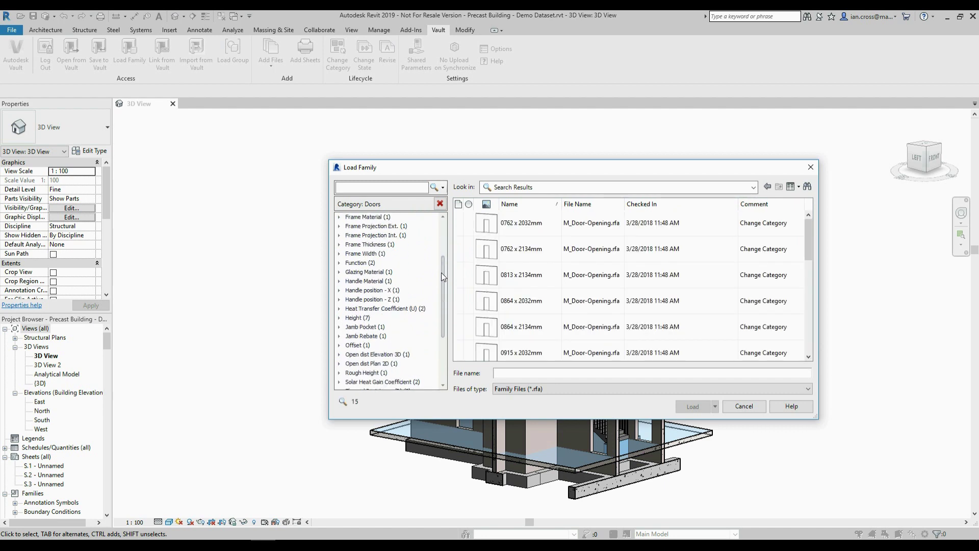
pyautogui.doubleClick(372, 264)
pyautogui.click(370, 284)
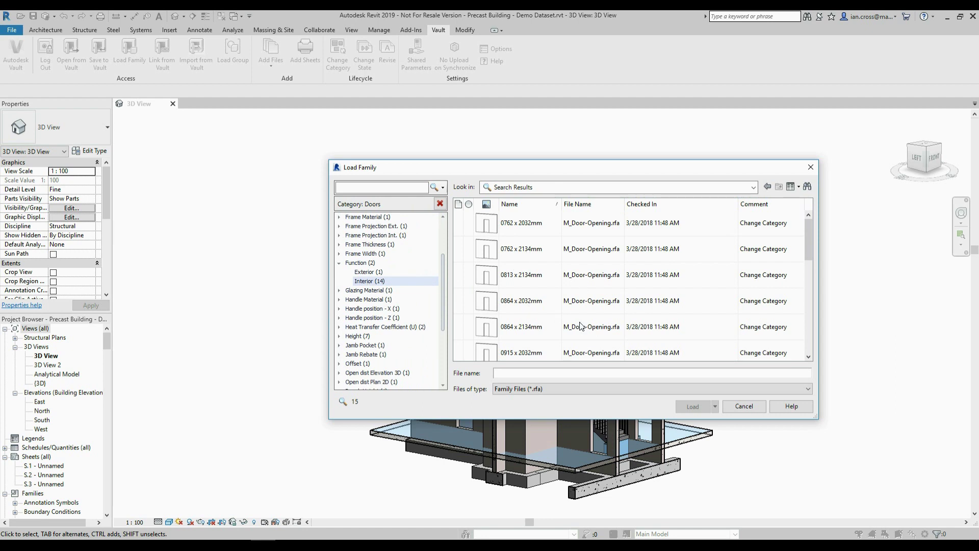
pyautogui.moveTo(809, 234); pyautogui.dragTo(810, 258)
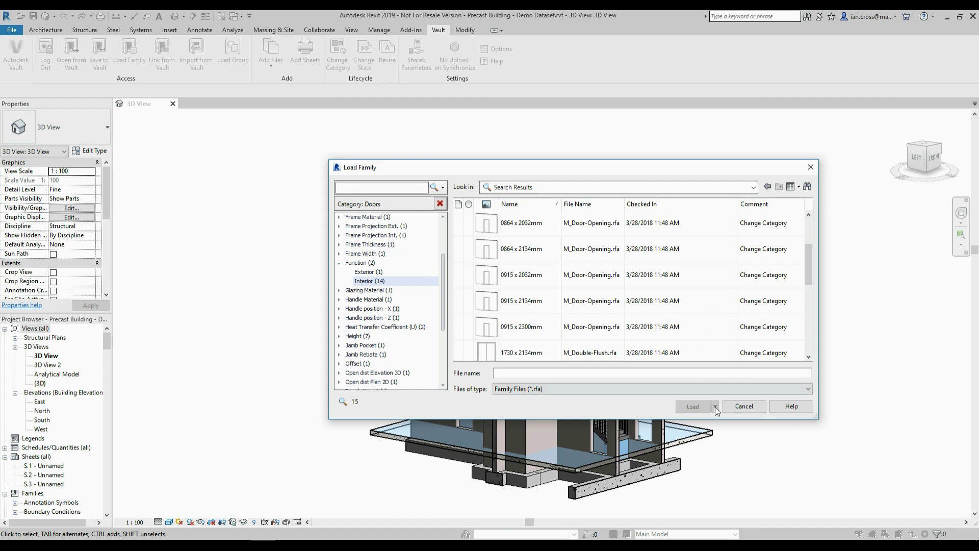
pyautogui.click(742, 408)
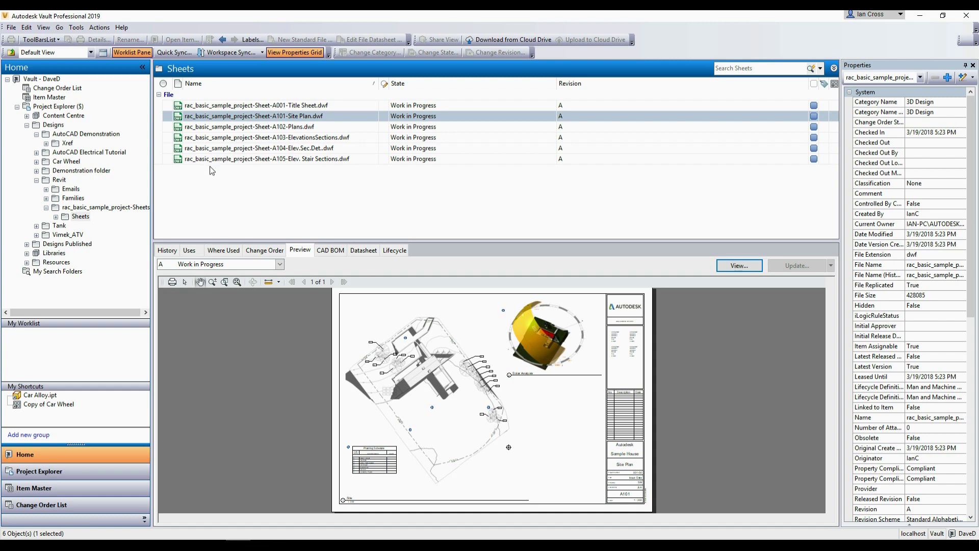
# Step: Select Precast Building - Demo Dataset.rvt in the vault's Revit folder, then return to Revit
pyautogui.click(51, 179)
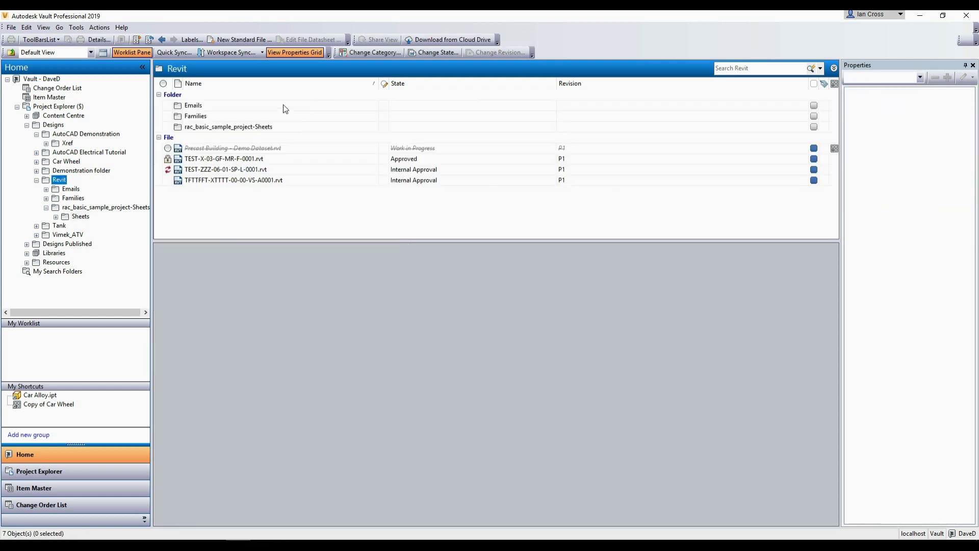
pyautogui.click(198, 149)
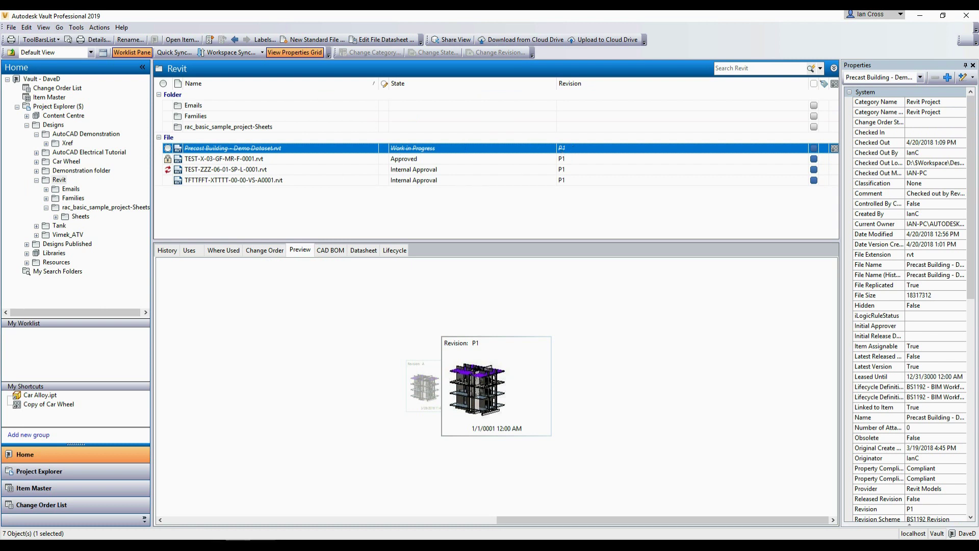
pyautogui.click(268, 502)
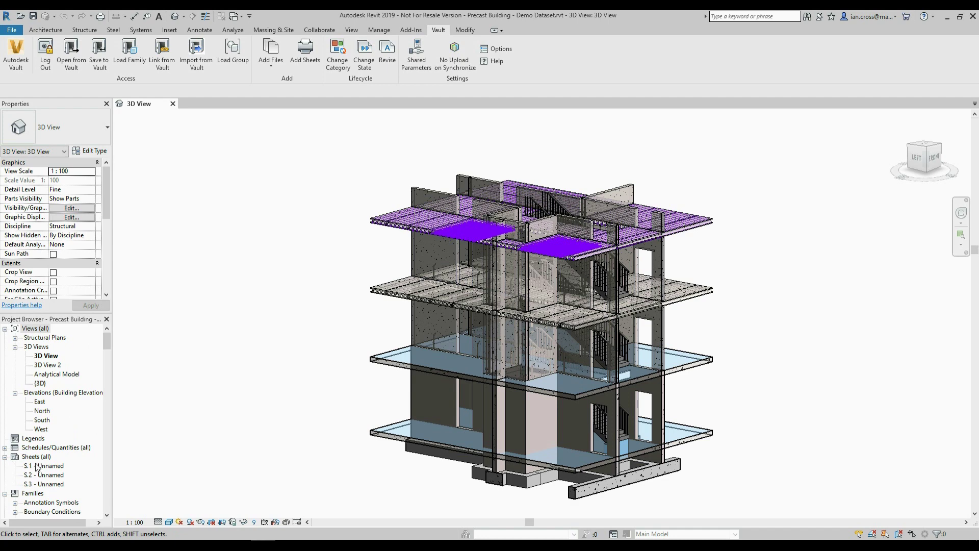
# Step: Create a new Precast Building - Demo Dataset sheet set in the Add Sheets dialog
pyautogui.click(312, 51)
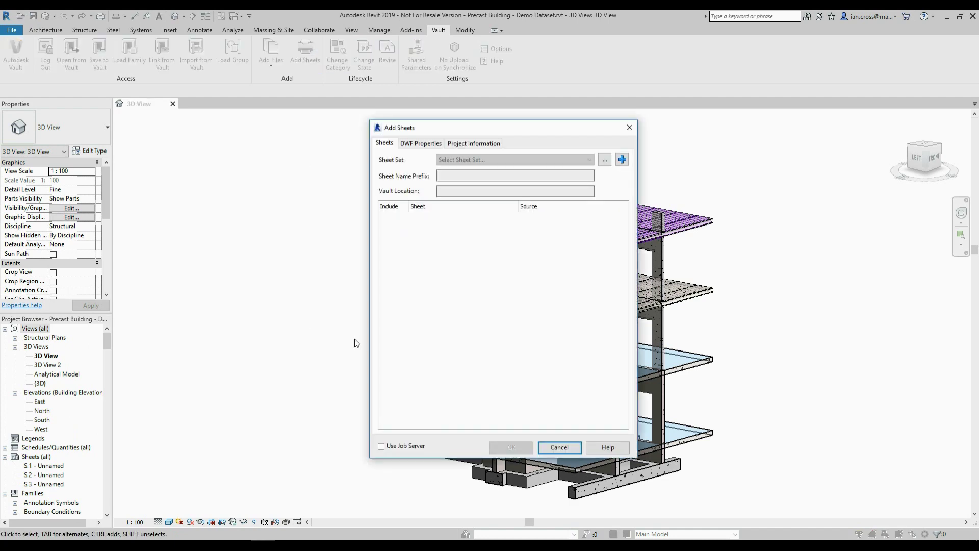
pyautogui.click(623, 160)
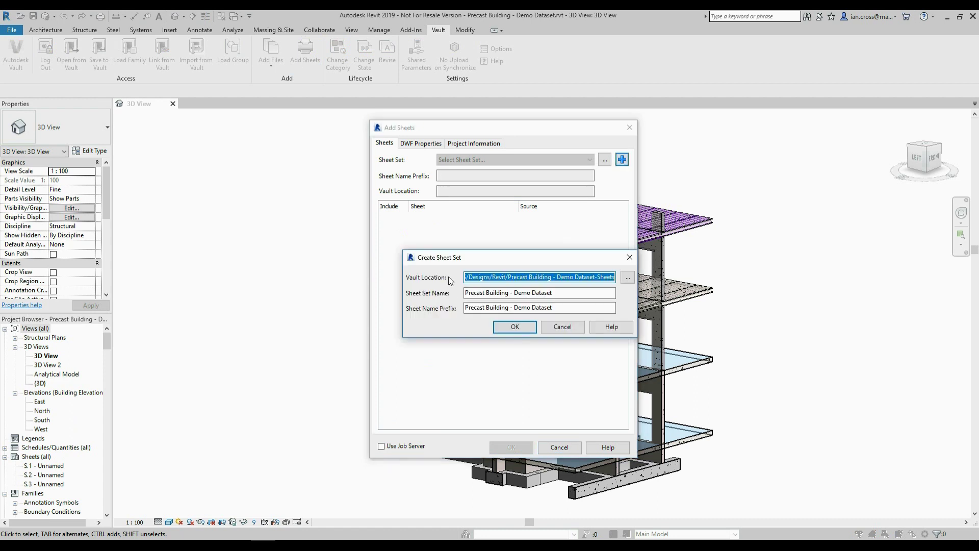
pyautogui.click(483, 280)
pyautogui.hotkey('shift', 'Home')
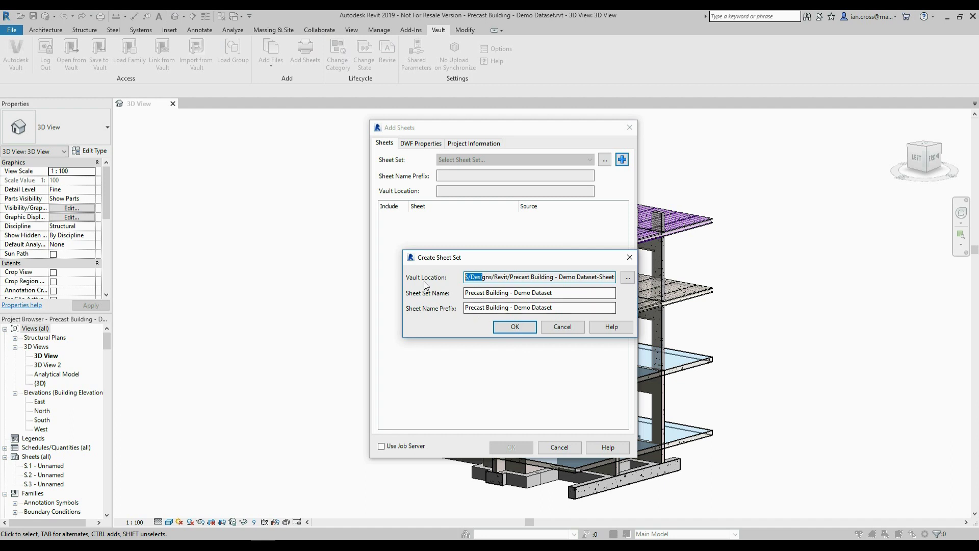
pyautogui.click(528, 327)
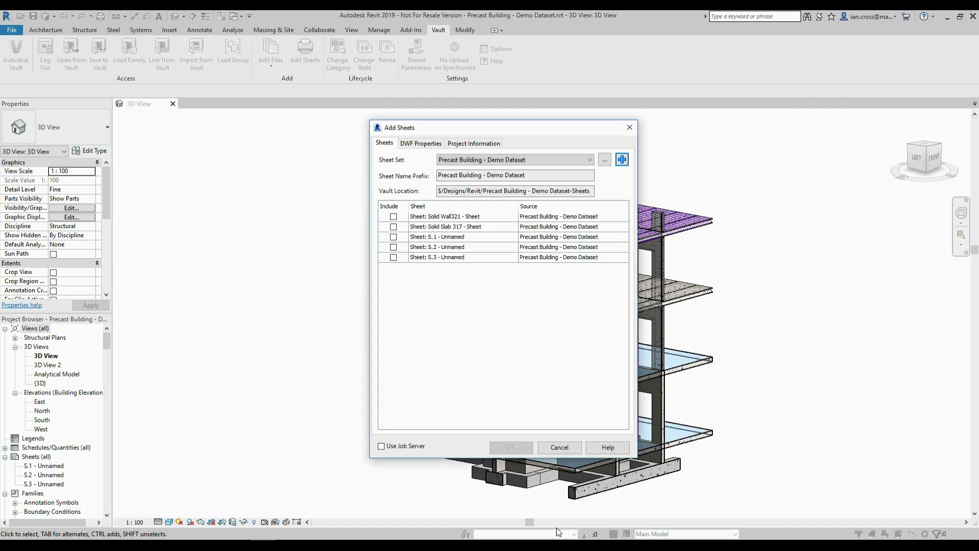
# Step: Include sheets Solid Wall321, Solid Slab 317, S.1, S.2 and S.3, and publish them to the vault
pyautogui.click(393, 217)
pyautogui.click(393, 227)
pyautogui.click(393, 237)
pyautogui.click(393, 247)
pyautogui.click(394, 257)
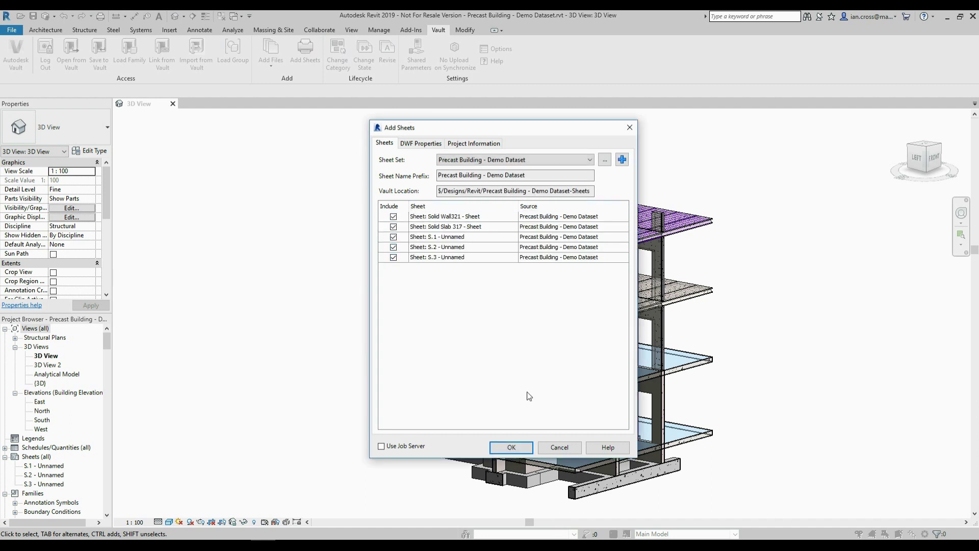
pyautogui.click(509, 447)
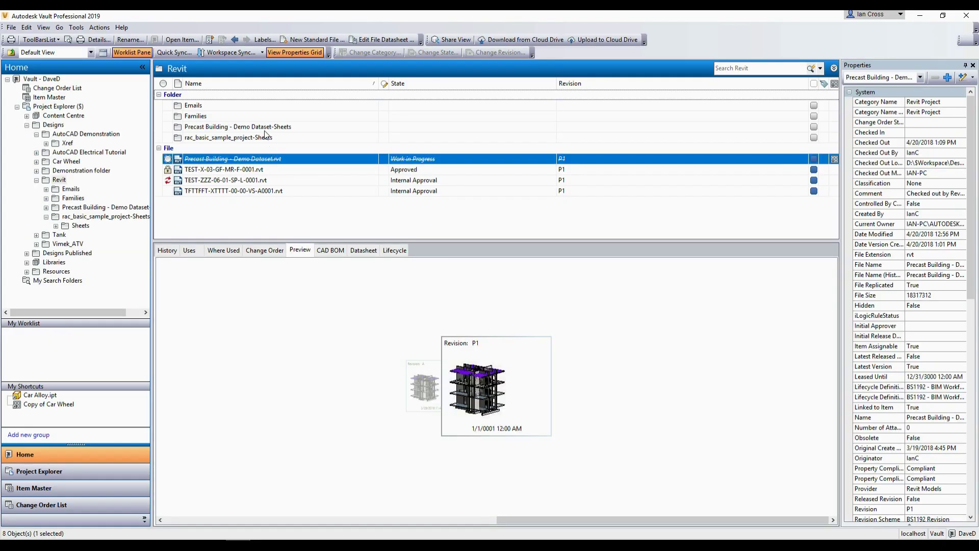
# Step: Open the Precast Building - Demo Dataset-Sheets > Sheets folder in Vault
pyautogui.doubleClick(264, 127)
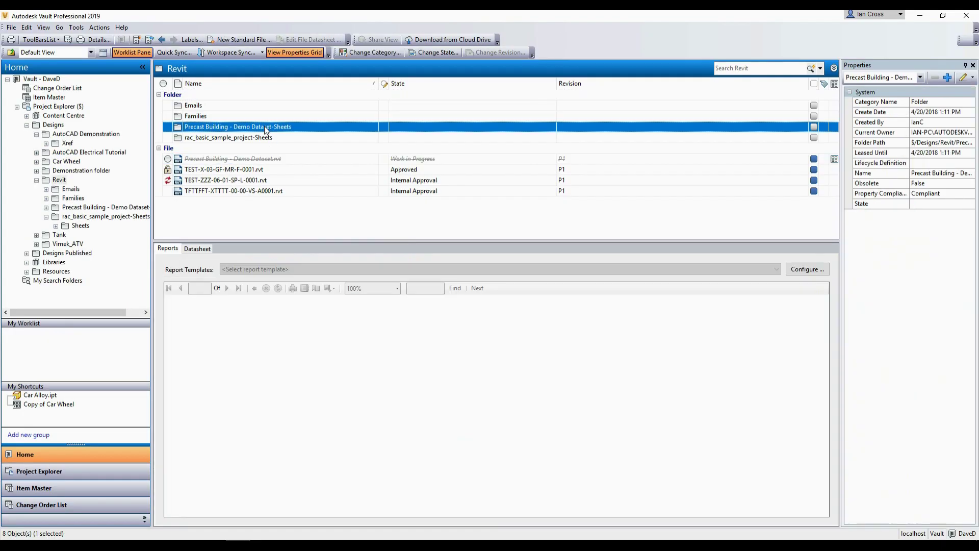
pyautogui.click(234, 127)
pyautogui.doubleClick(220, 105)
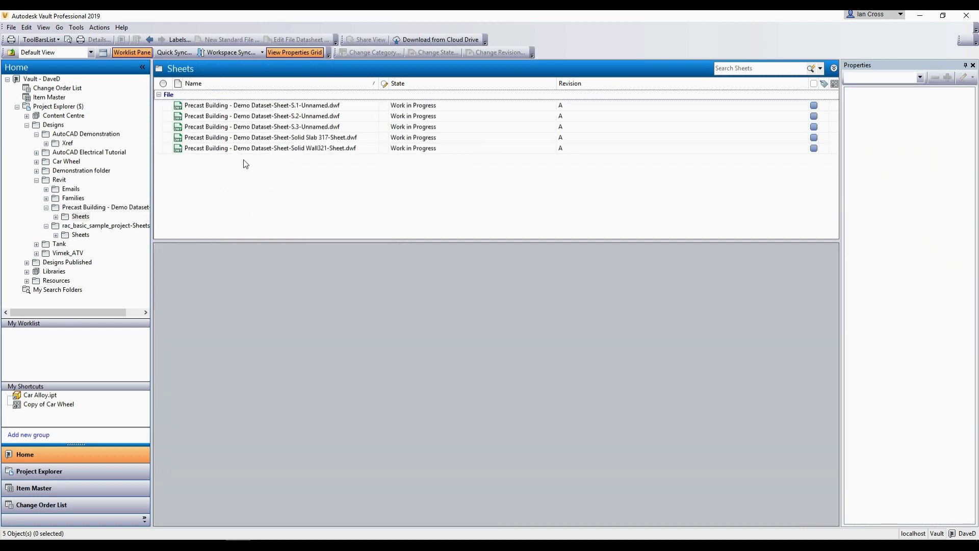
# Step: Preview Solid Wall321-Sheet.dwf, then return to Revit and show the Add Files options
pyautogui.click(244, 148)
pyautogui.click(431, 352)
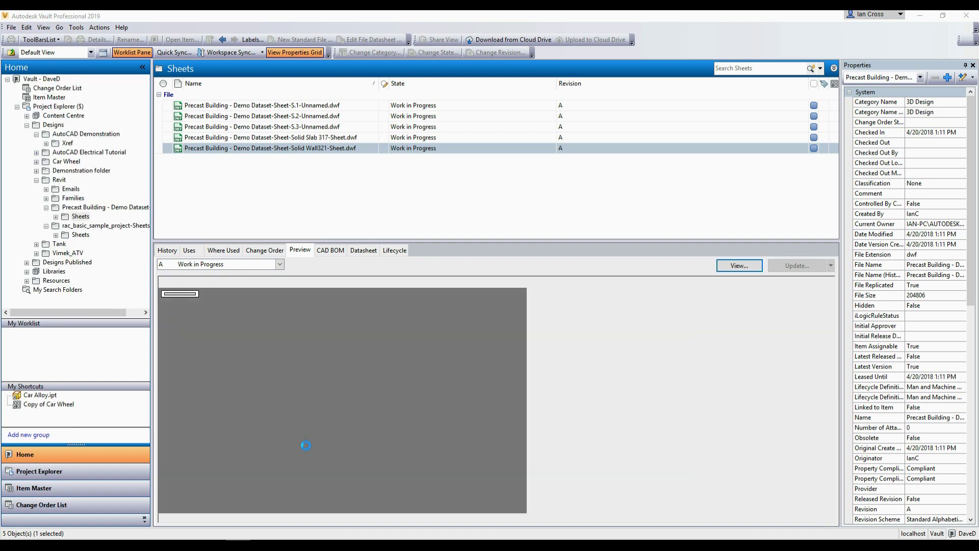
pyautogui.scroll(5, 431, 357)
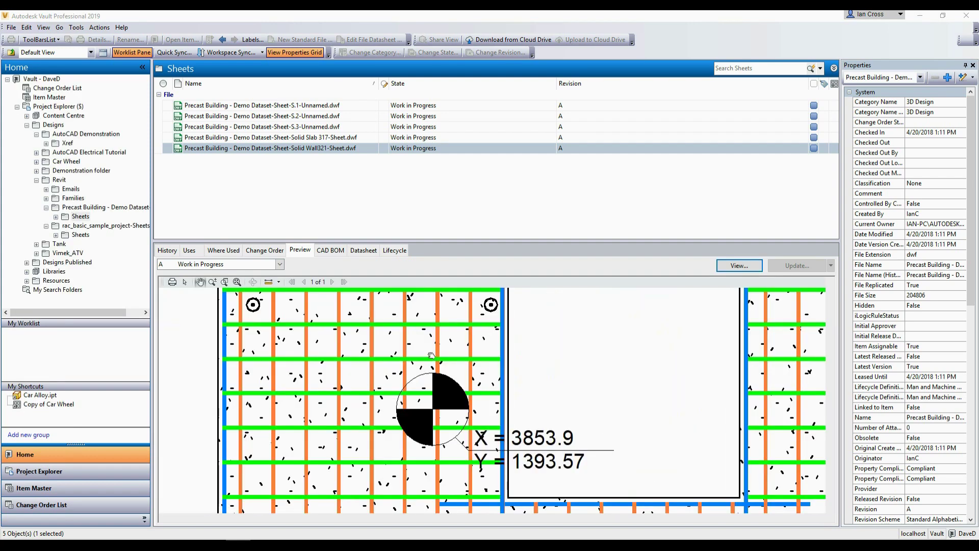
pyautogui.scroll(-5, 415, 352)
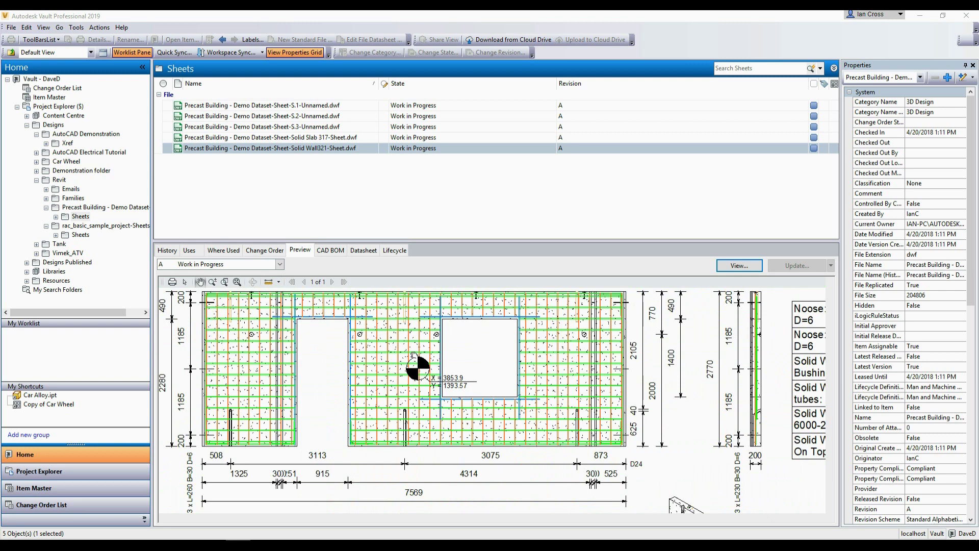
pyautogui.moveTo(376, 424); pyautogui.dragTo(428, 382)
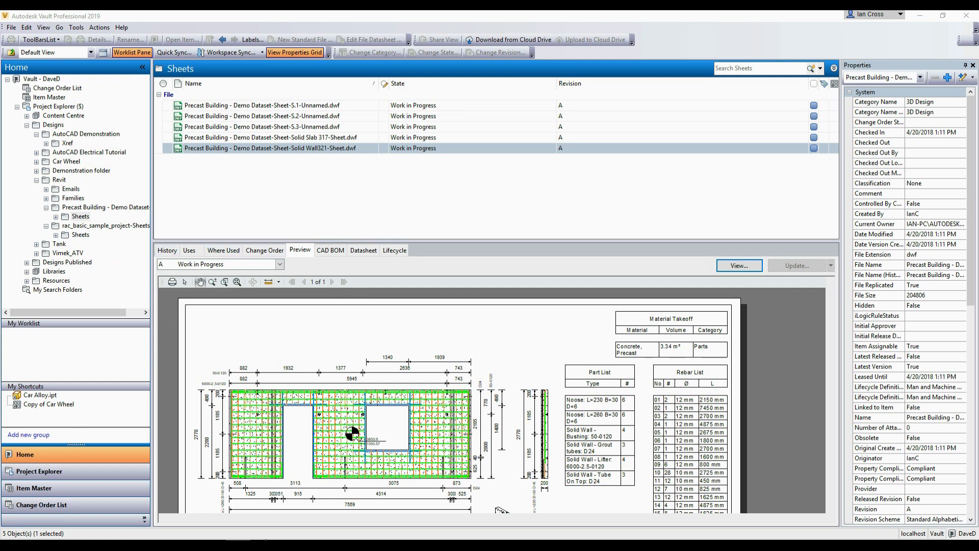
pyautogui.click(262, 546)
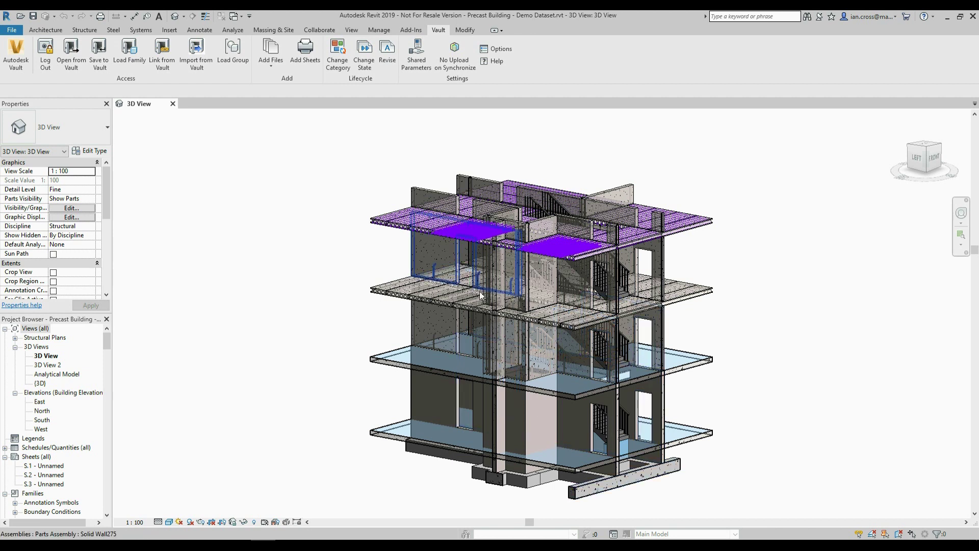
pyautogui.click(271, 64)
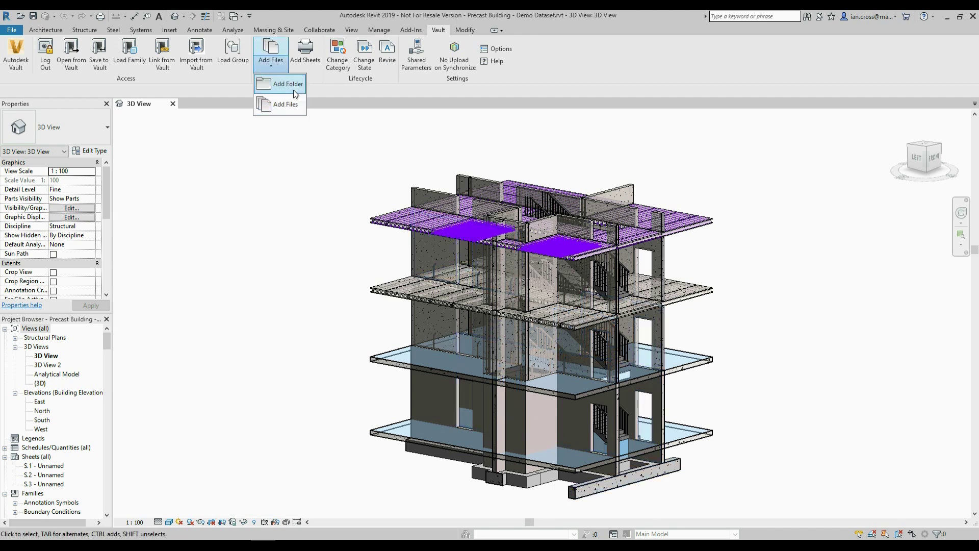